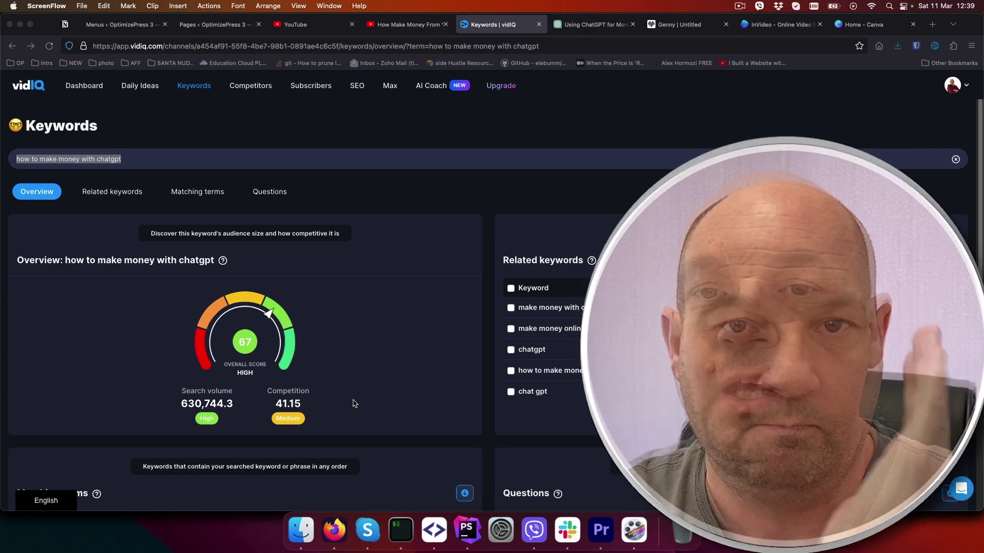
# Review vidIQ's Matching terms and Top trending videos, then bring up the ChatGPT video-ideas chat.
pyautogui.scroll(-5, 353, 404)
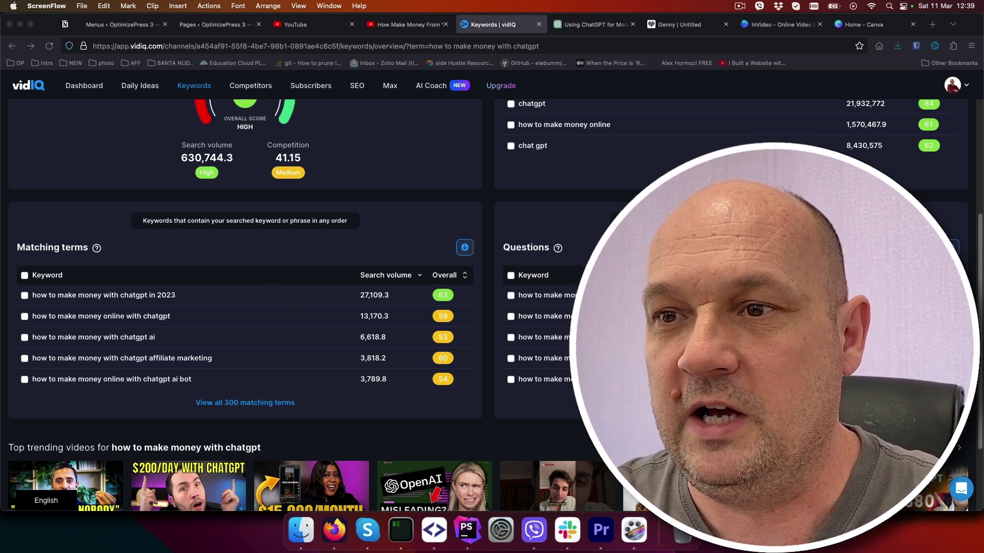
pyautogui.scroll(-3, 245, 308)
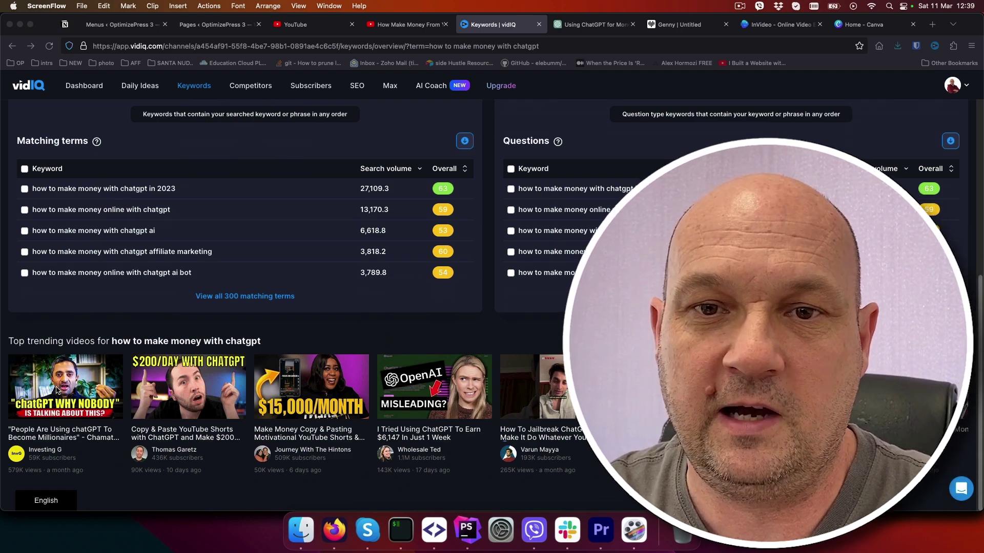
pyautogui.scroll(10, 245, 307)
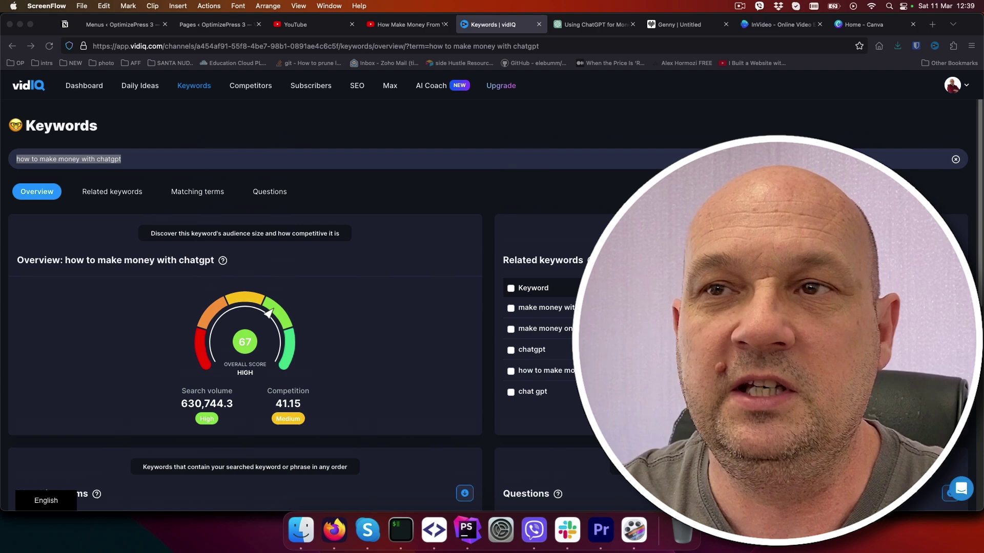
pyautogui.click(595, 24)
pyautogui.scroll(10, 554, 277)
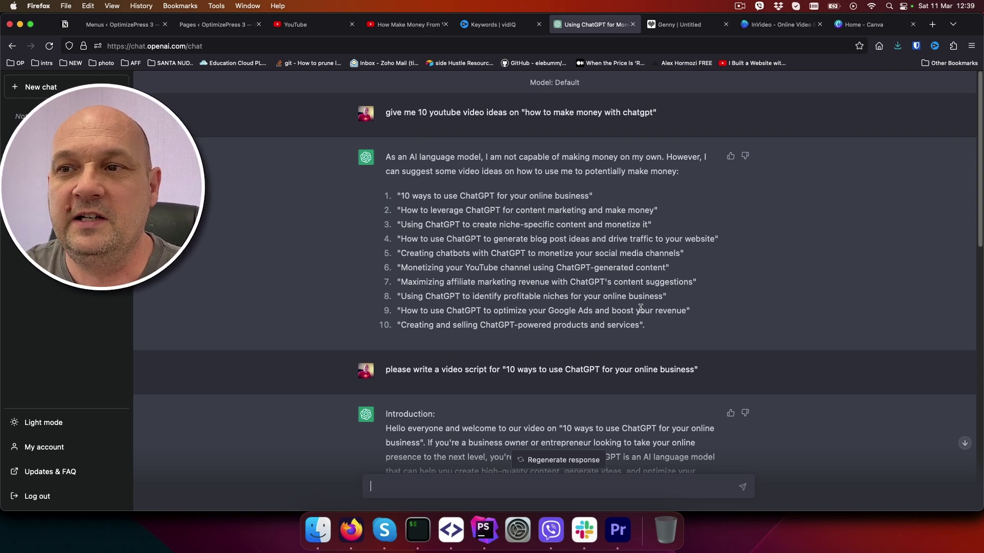
pyautogui.scroll(-5, 495, 165)
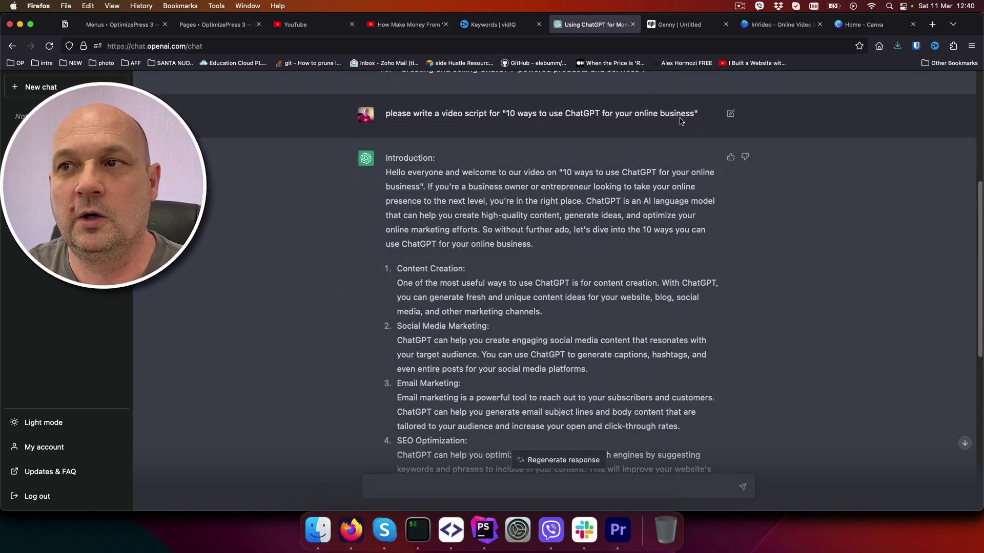
pyautogui.scroll(-2, 635, 241)
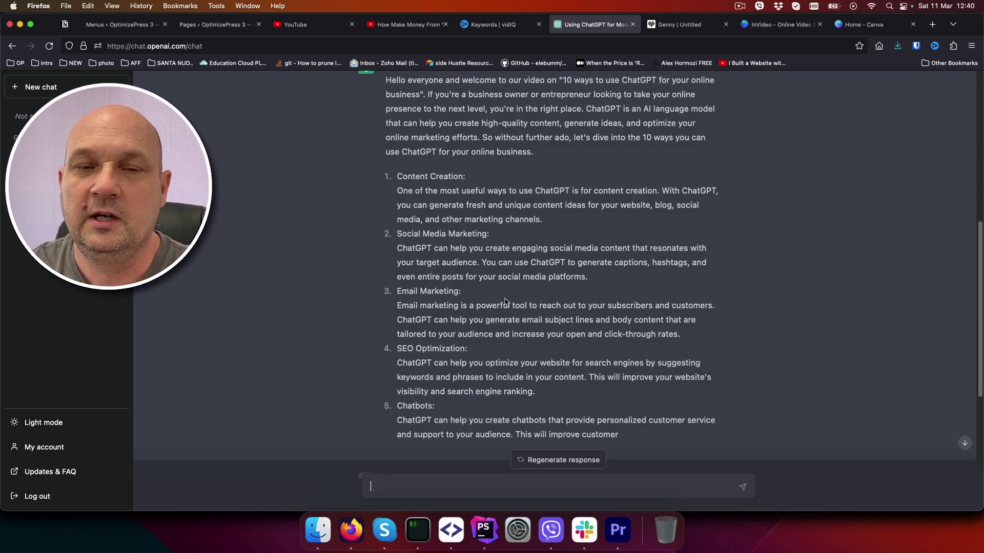
# Preview the first Genny block's voiceover, stop it, and select its sample sentence before moving to InVideo.
pyautogui.click(680, 24)
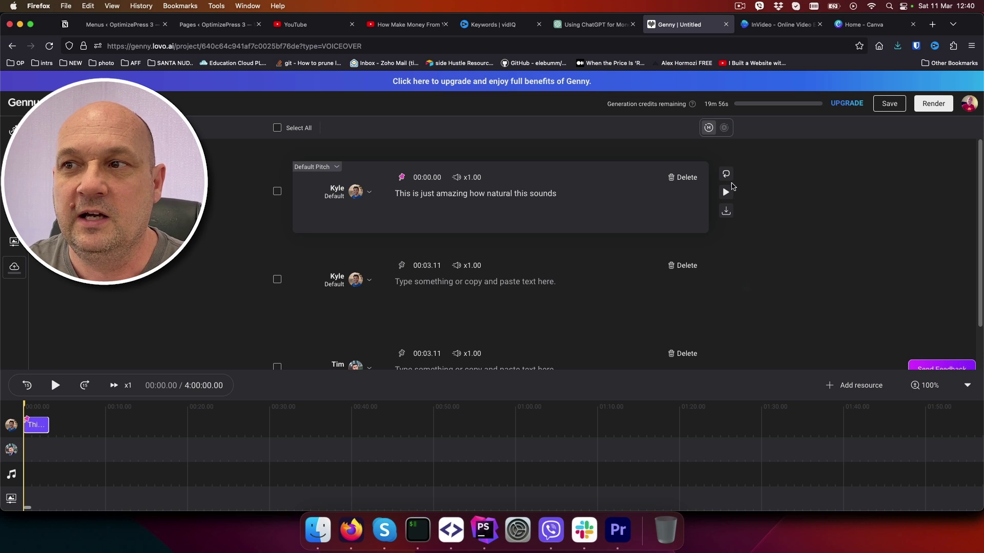
pyautogui.click(726, 193)
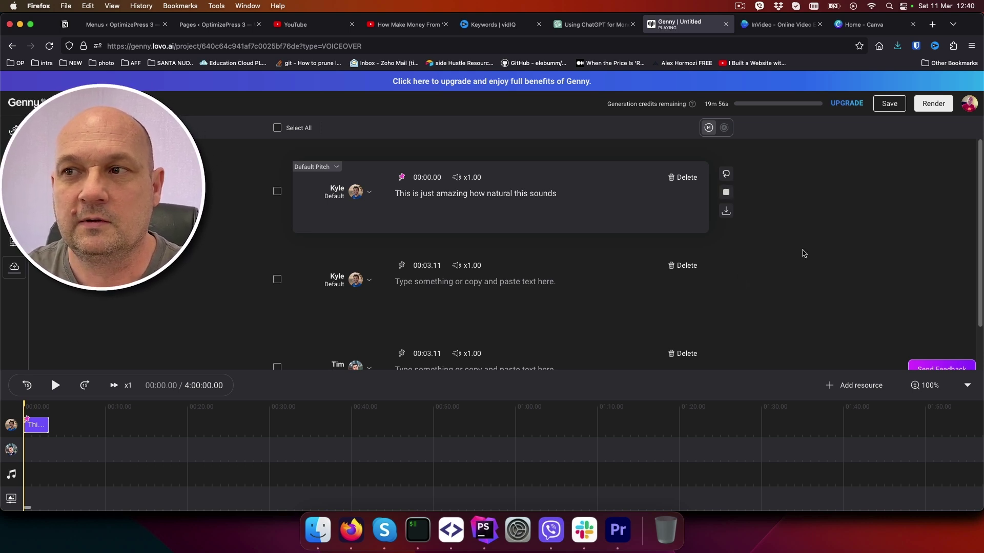
pyautogui.click(727, 193)
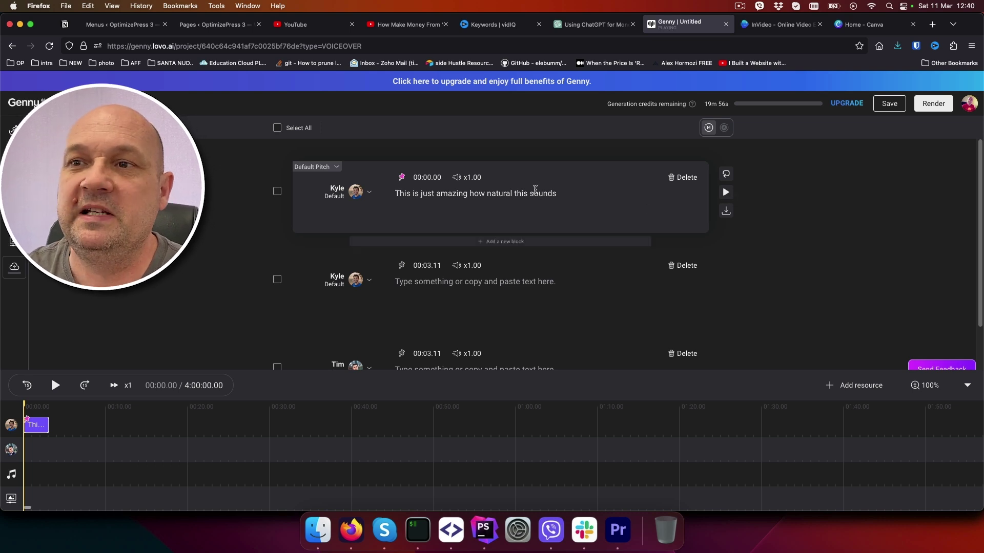
pyautogui.tripleClick(559, 193)
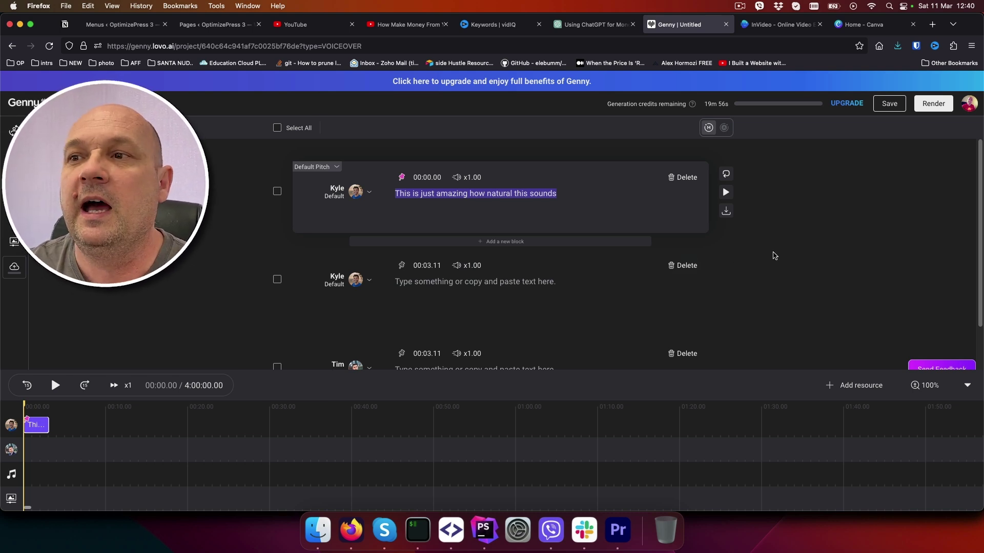
pyautogui.click(776, 26)
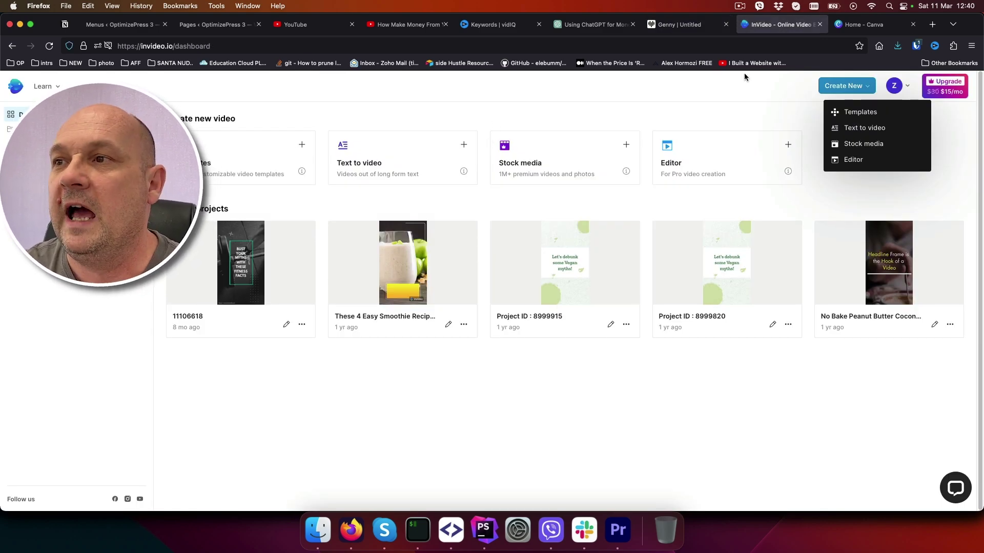
# Start a text-to-video project from InVideo's General Business Video template.
pyautogui.click(865, 130)
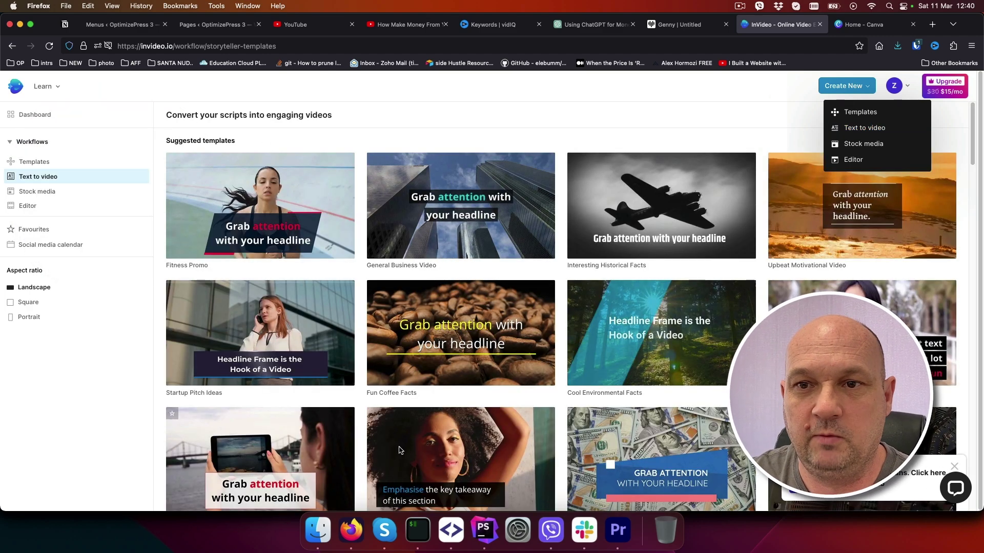
pyautogui.click(462, 230)
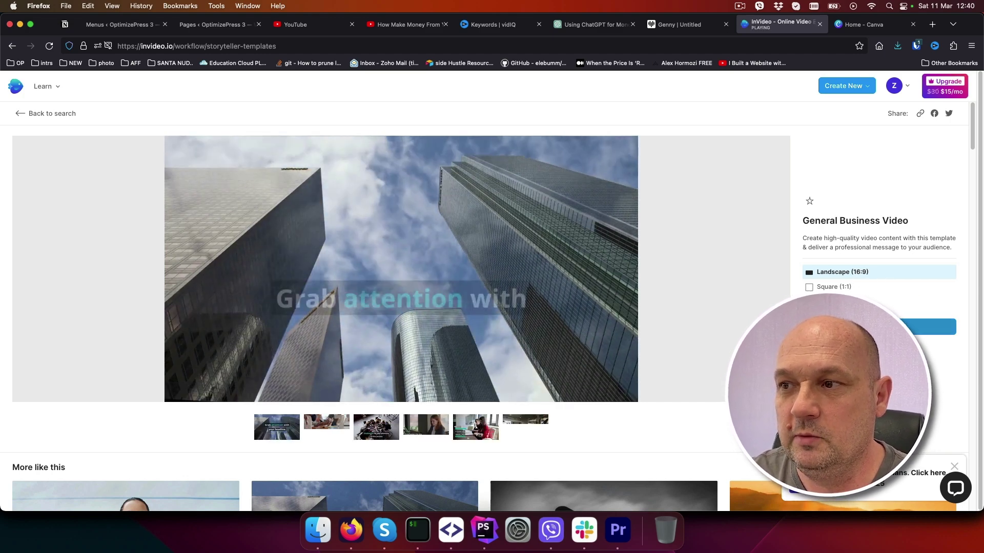
pyautogui.click(879, 327)
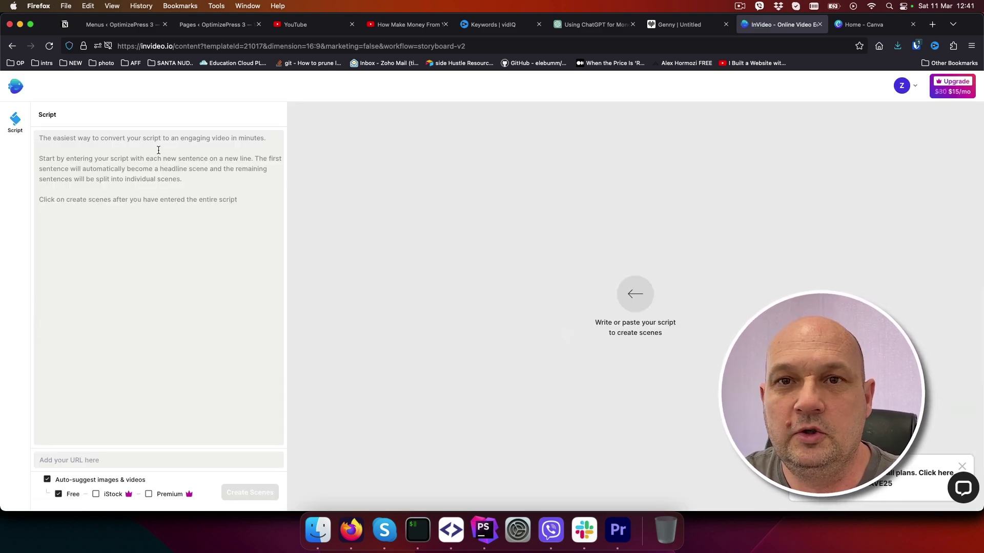
# Copy the ChatGPT script into InVideo's Script box and create scenes from it.
pyautogui.click(115, 156)
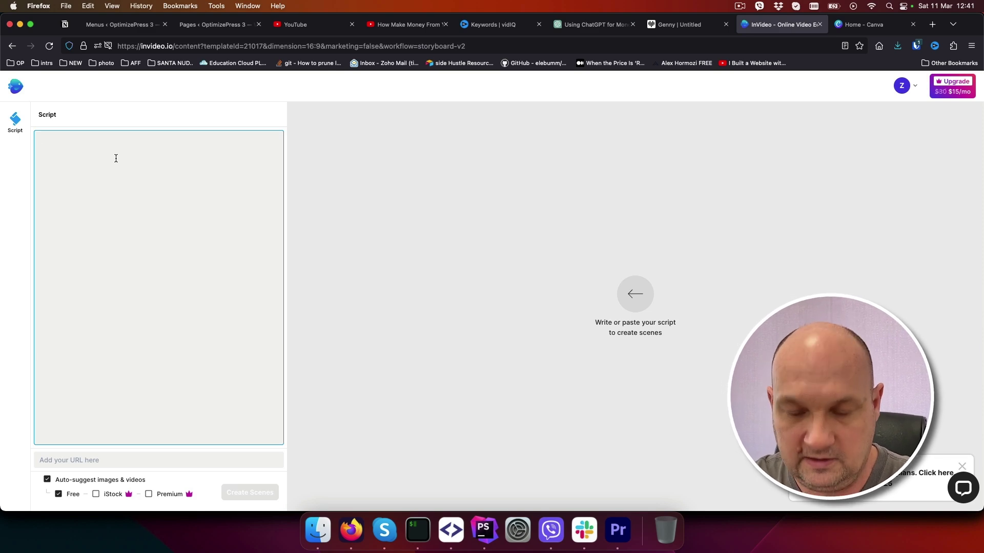
pyautogui.click(597, 24)
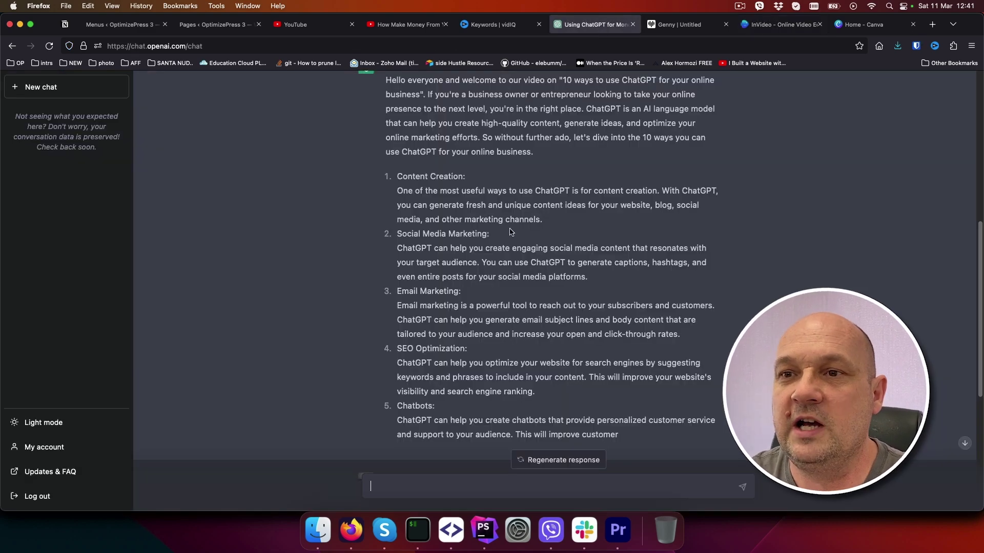
pyautogui.scroll(1, 510, 232)
pyautogui.moveTo(386, 101); pyautogui.dragTo(636, 297)
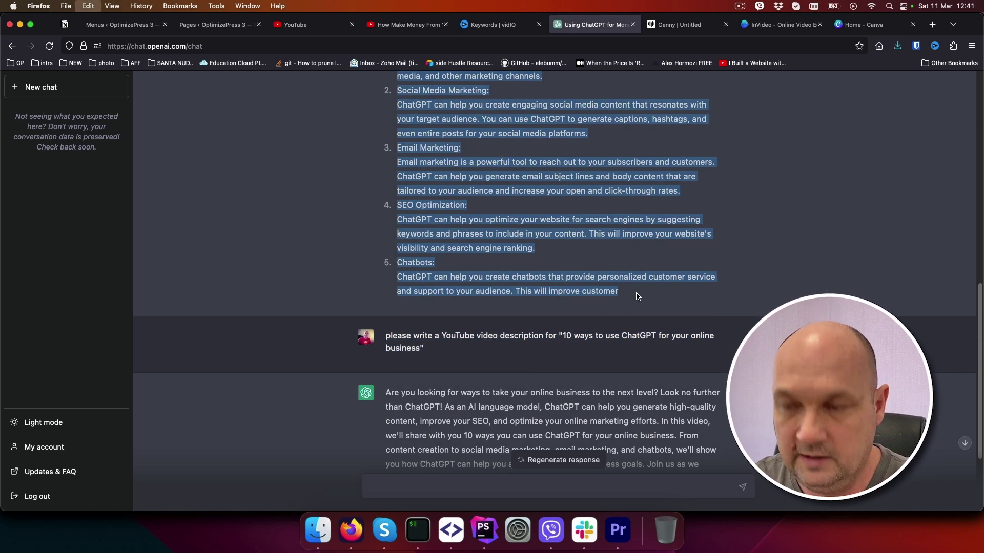
pyautogui.press('super+c')
pyautogui.click(779, 24)
pyautogui.click(193, 179)
pyautogui.press('super+v')
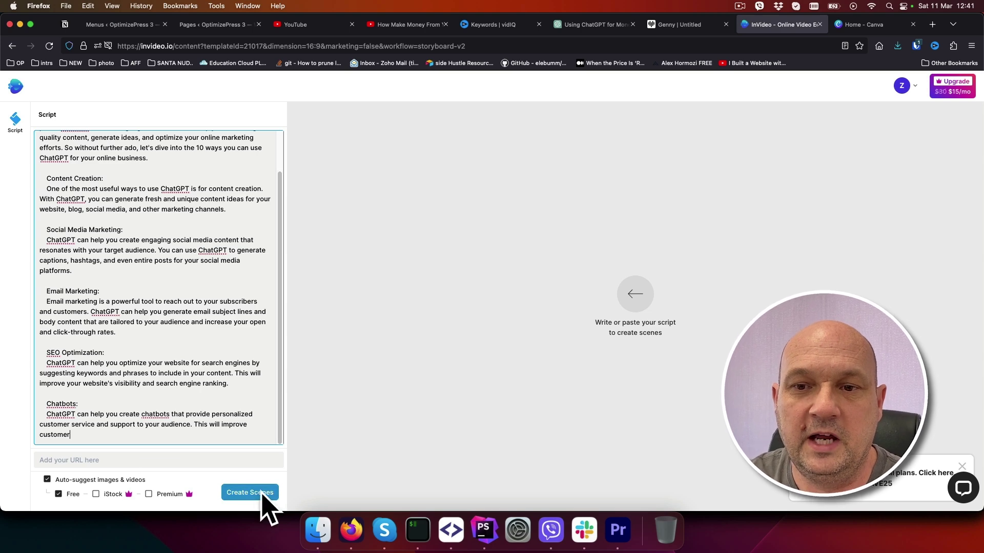
pyautogui.click(260, 493)
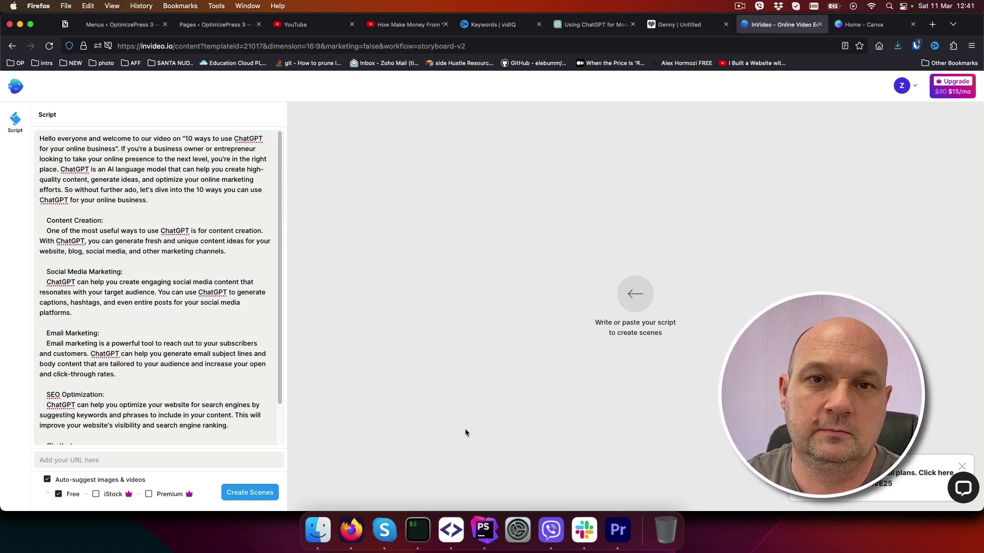
# Create a YouTube thumbnail from The Best Mobile Games template, changing MOBILE to FDFDFD.
pyautogui.click(871, 24)
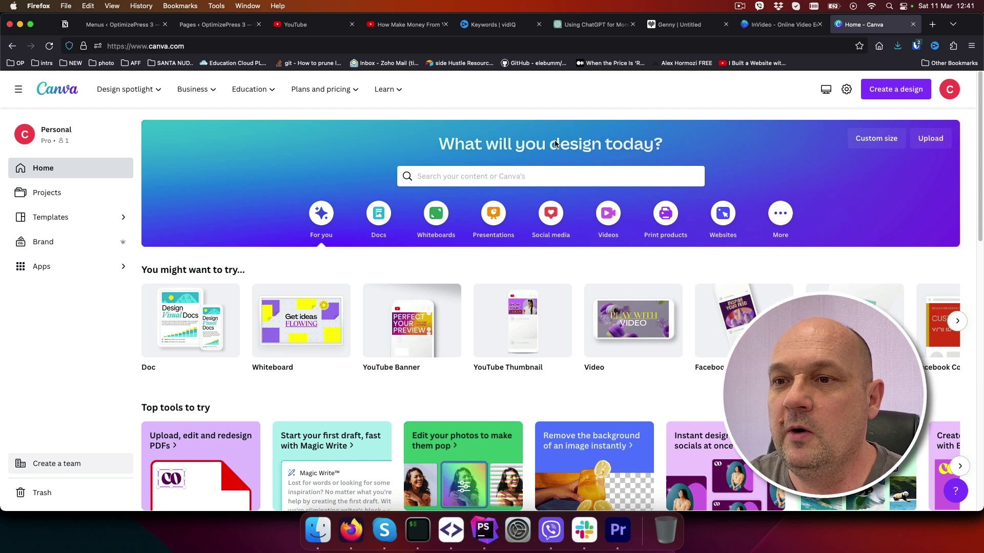
pyautogui.click(523, 320)
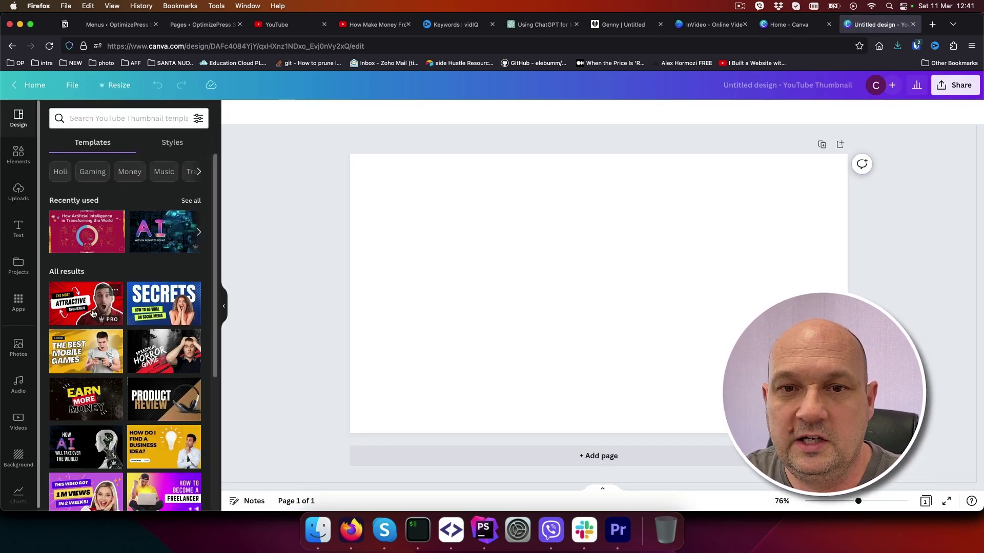
pyautogui.click(77, 356)
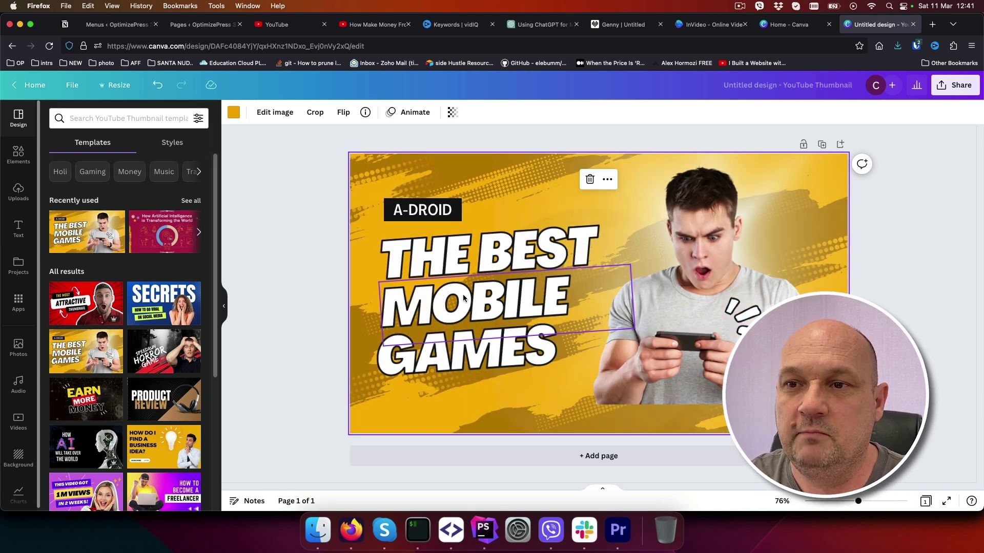
pyautogui.click(425, 297)
pyautogui.write('FDFDFD')
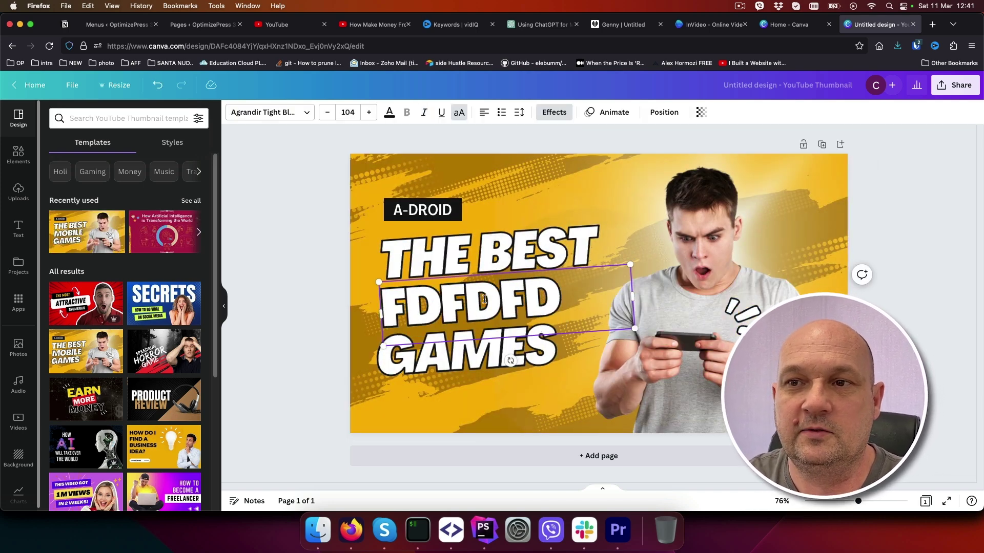
# Replace the man's photo with an uploaded portrait, repositioned and enlarged on the thumbnail.
pyautogui.click(709, 317)
pyautogui.press('Delete')
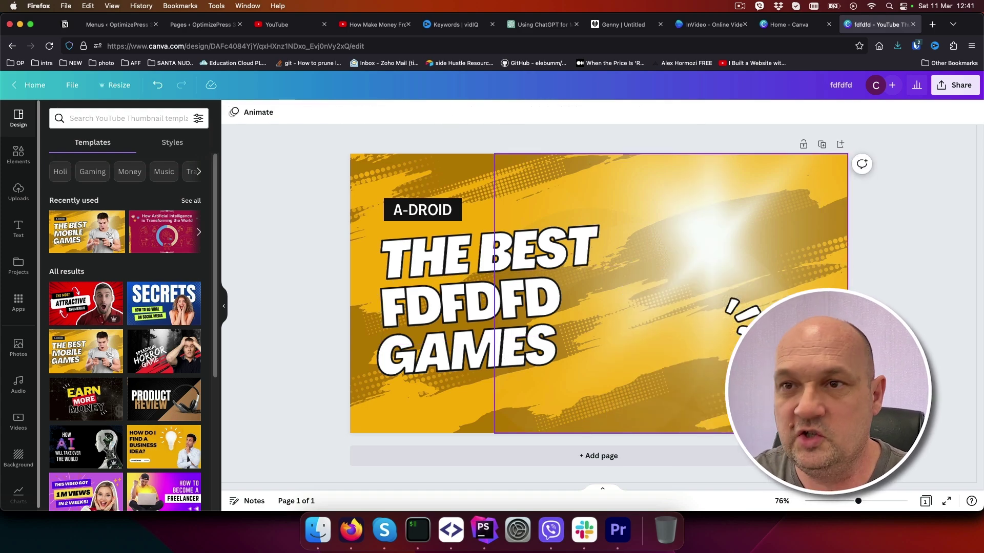
pyautogui.click(19, 192)
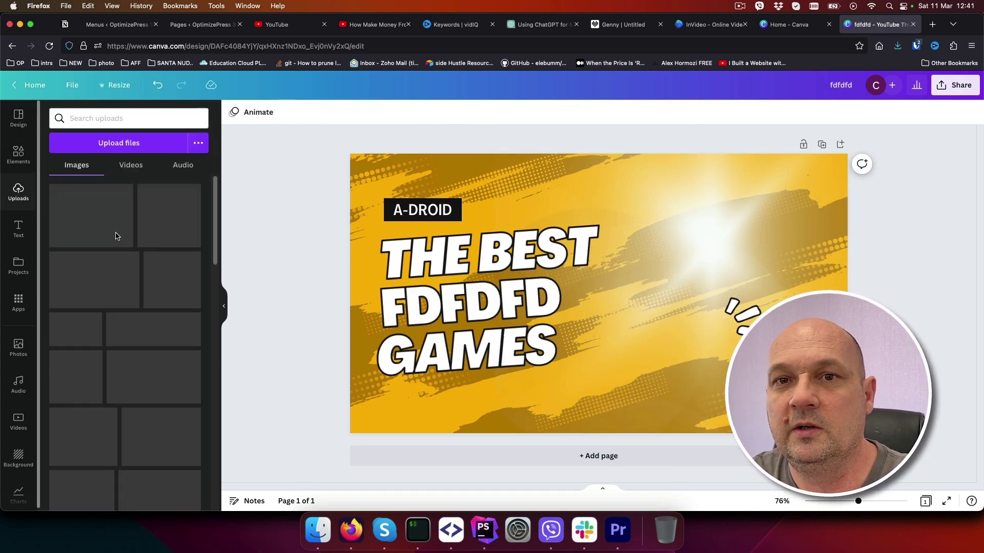
pyautogui.moveTo(103, 284); pyautogui.dragTo(716, 351)
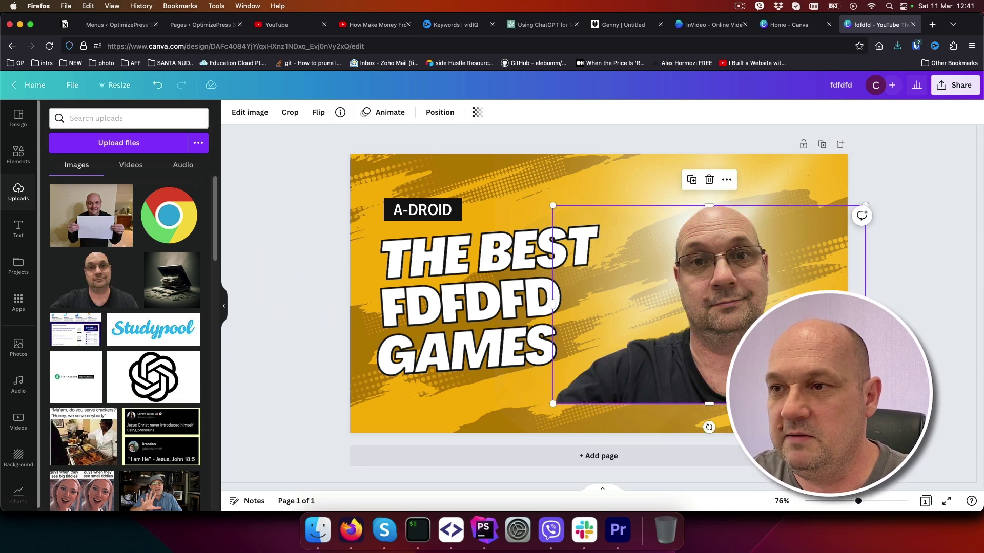
pyautogui.moveTo(746, 307)
pyautogui.mouseDown()
pyautogui.moveTo(734, 331)
pyautogui.moveTo(733, 319)
pyautogui.mouseUp()
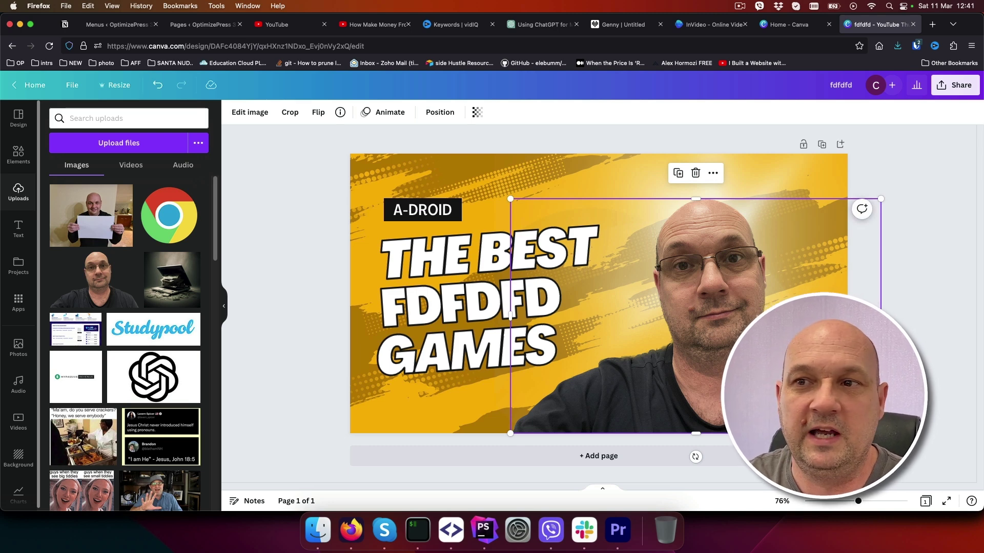
pyautogui.click(437, 341)
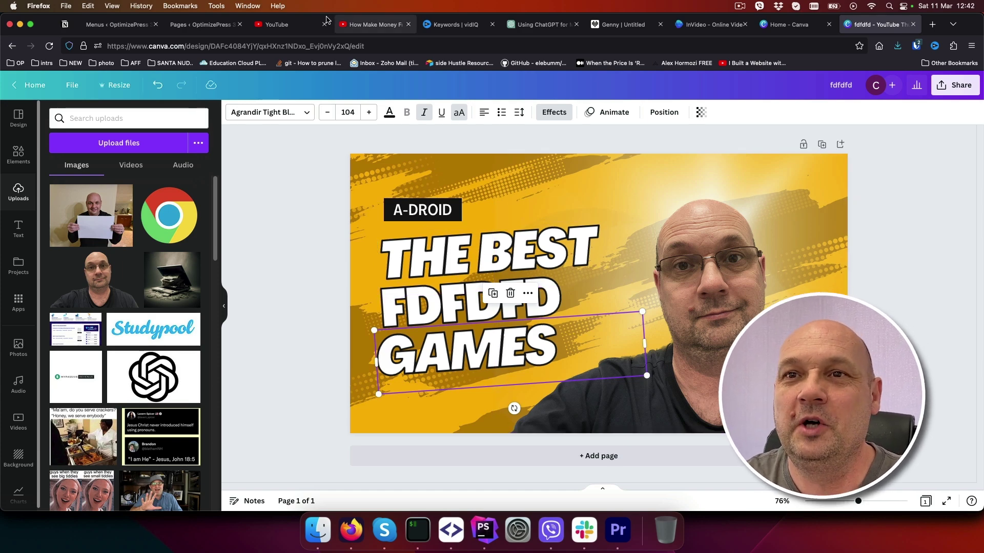
# Open YouTube Studio's Upload videos dialog via Create > Upload video.
pyautogui.click(286, 24)
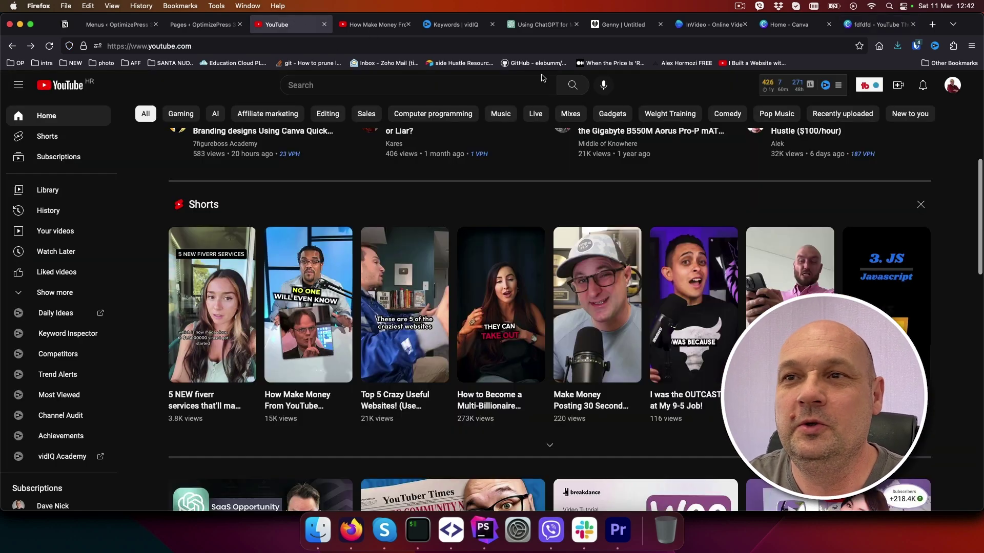
pyautogui.click(898, 85)
pyautogui.click(922, 113)
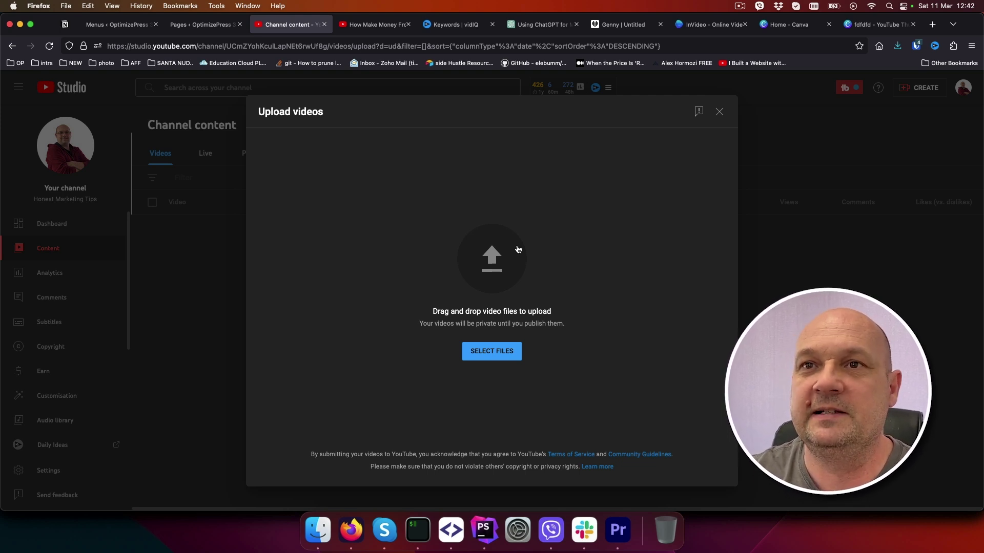
# Dismiss the upload dialog and open the Earn monetisation page, scrolling to How do I join?
pyautogui.click(719, 111)
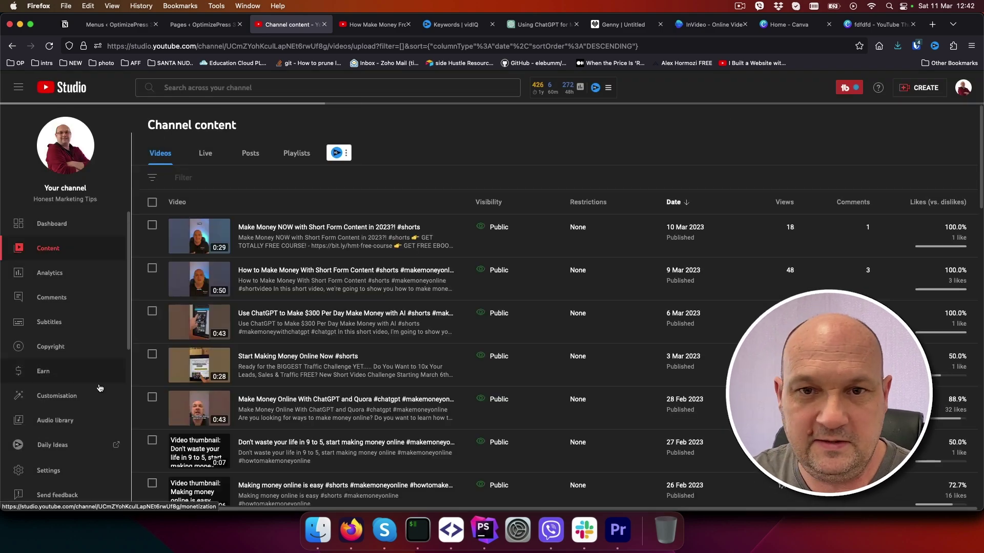
pyautogui.click(100, 388)
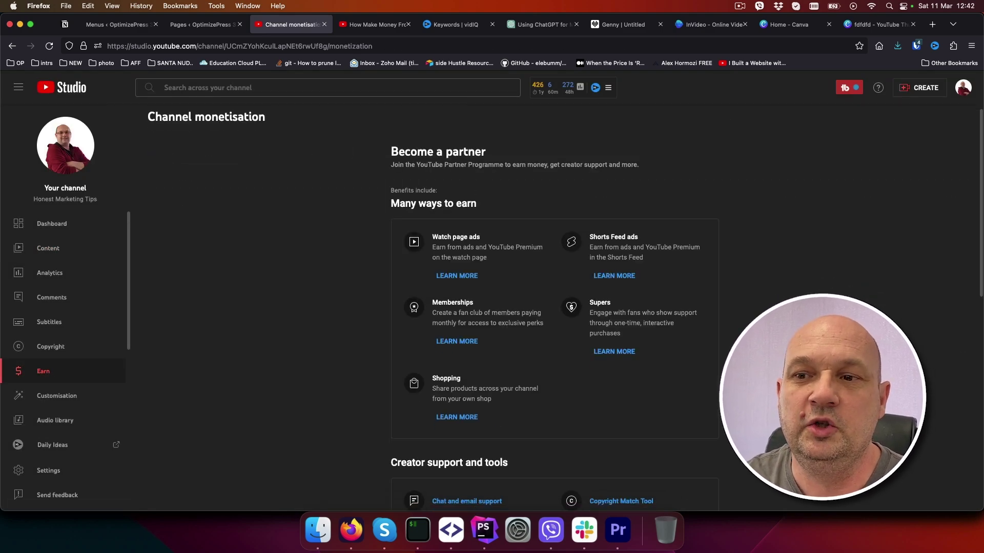
pyautogui.scroll(-8, 467, 159)
pyautogui.scroll(6, 466, 159)
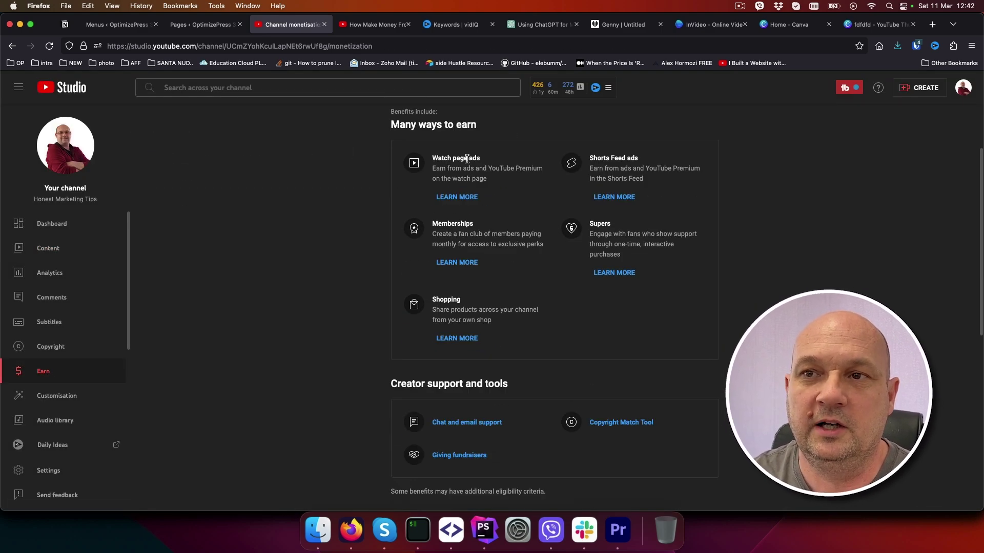
pyautogui.scroll(-7, 696, 379)
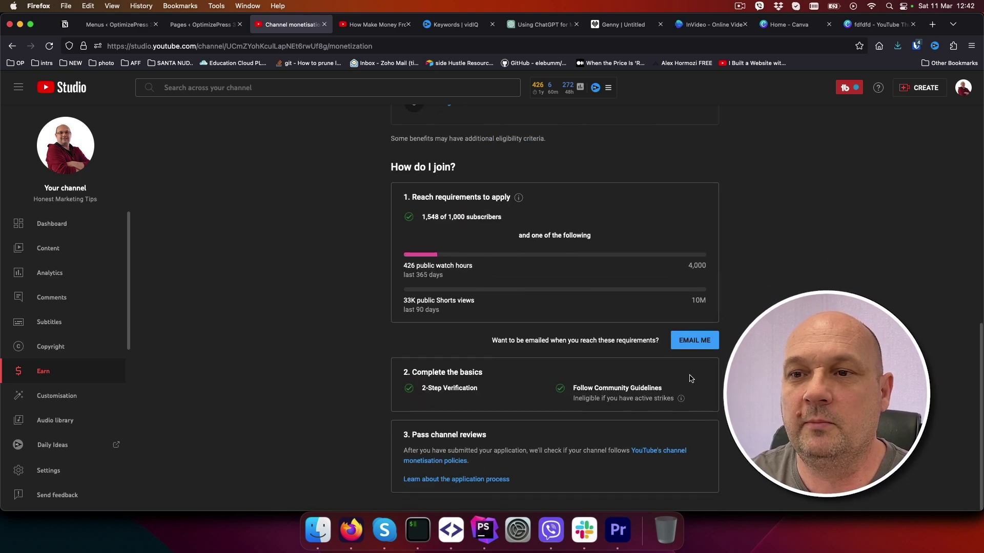
# Highlight the 1,000 subscribers and 33K public Shorts views requirements.
pyautogui.moveTo(447, 216); pyautogui.dragTo(515, 222)
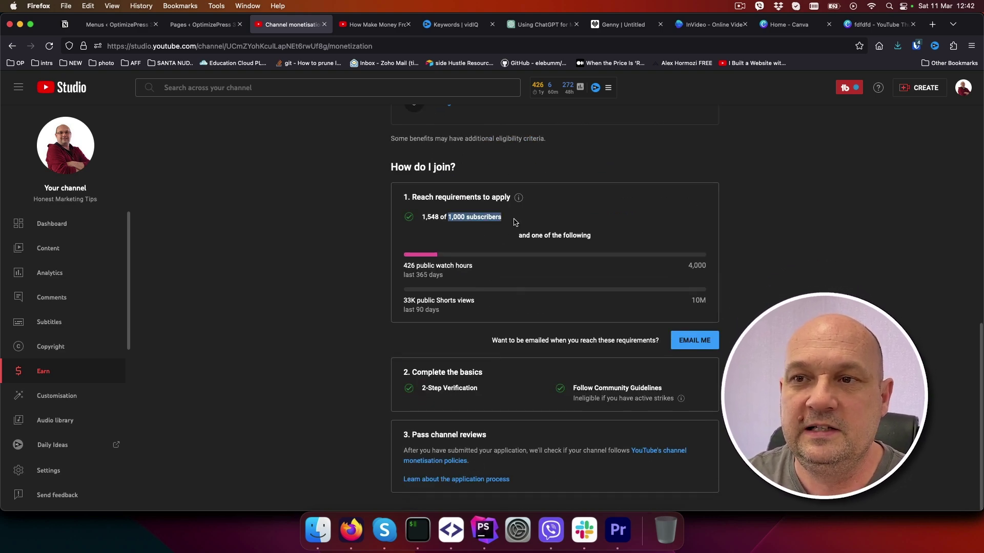
pyautogui.click(687, 268)
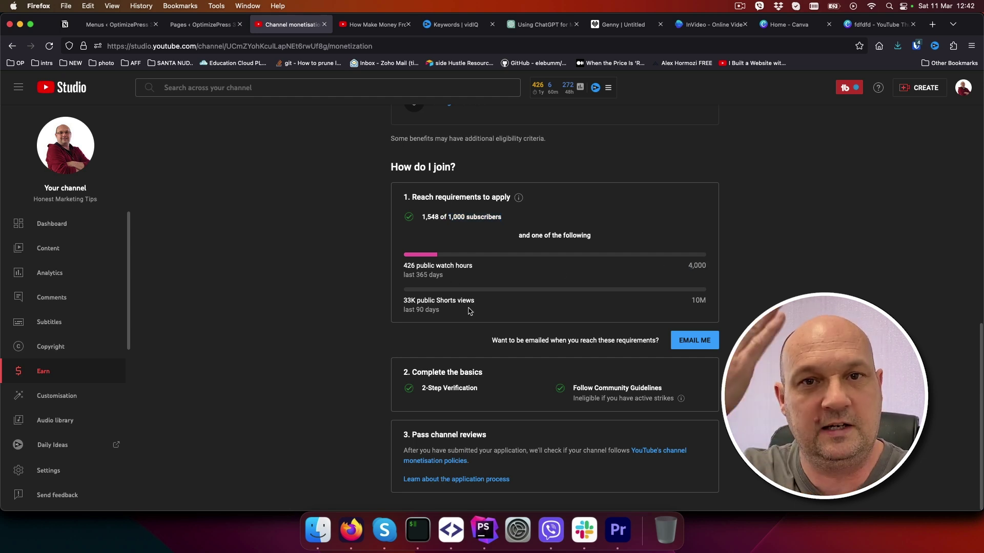
pyautogui.tripleClick(710, 305)
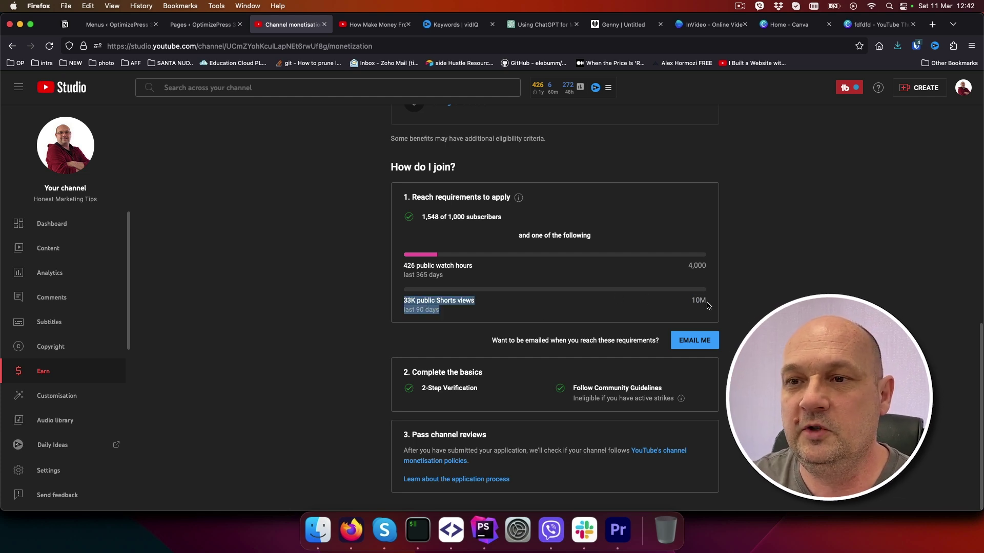
pyautogui.click(438, 310)
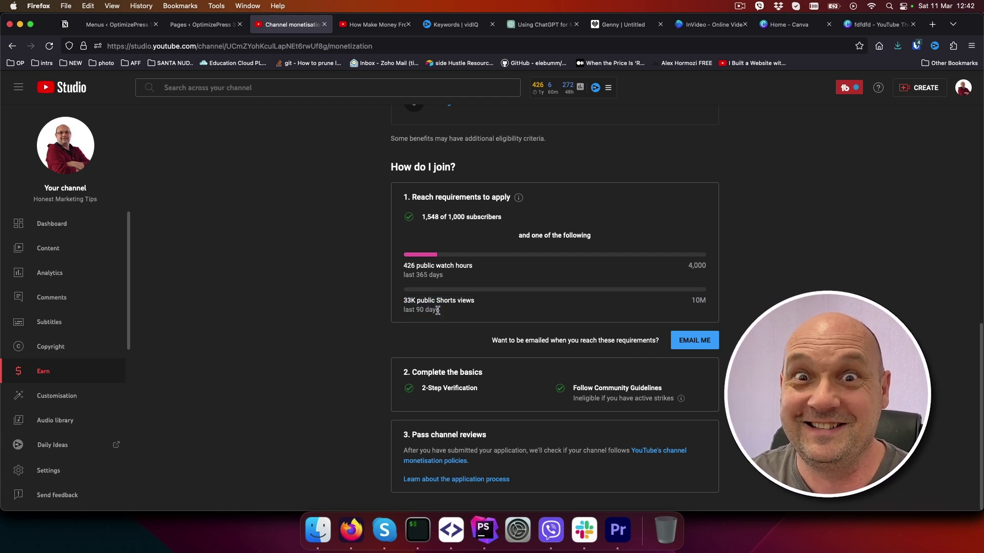